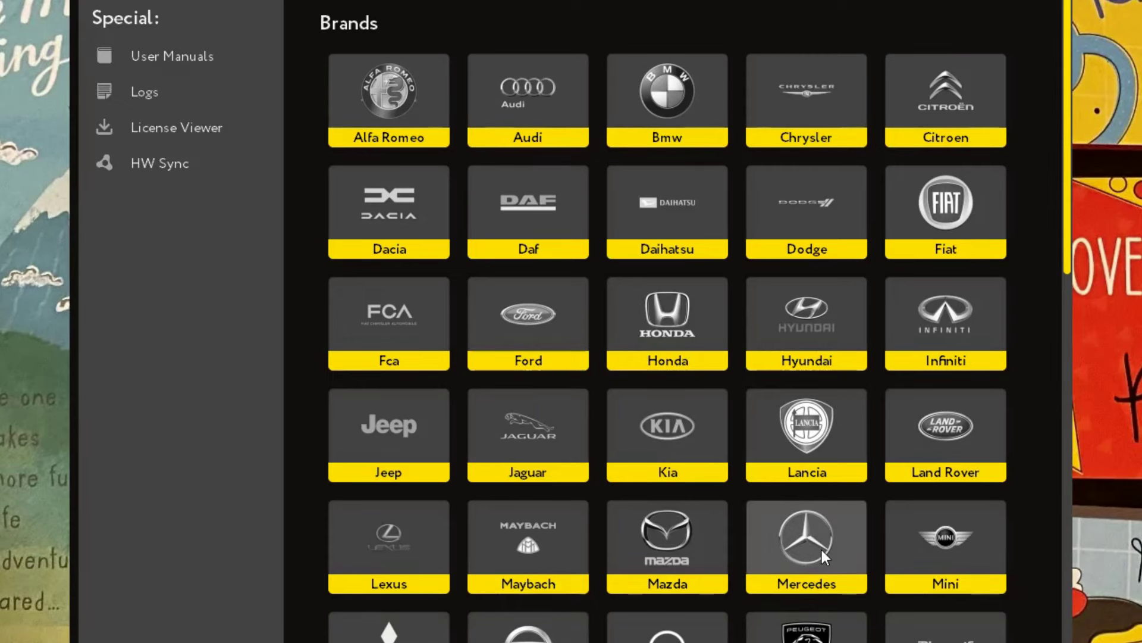
# - Open the offline Mercedes diagnostics and launch the DAS Manager, dismissing the AMS expiry notice
pyautogui.click(820, 549)
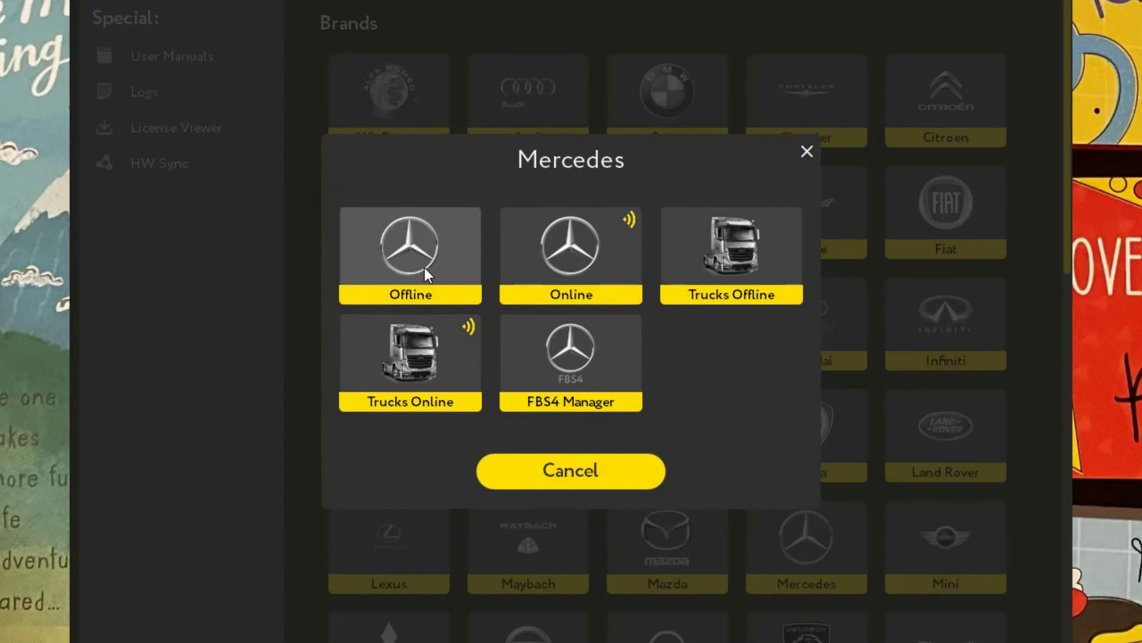
pyautogui.click(424, 267)
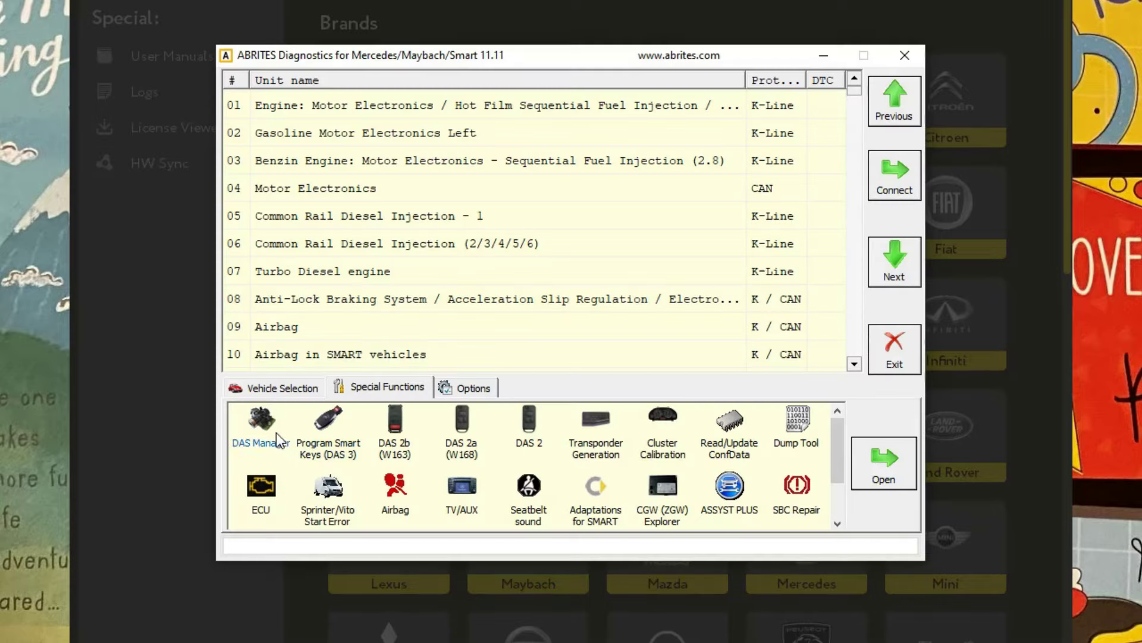
pyautogui.doubleClick(276, 433)
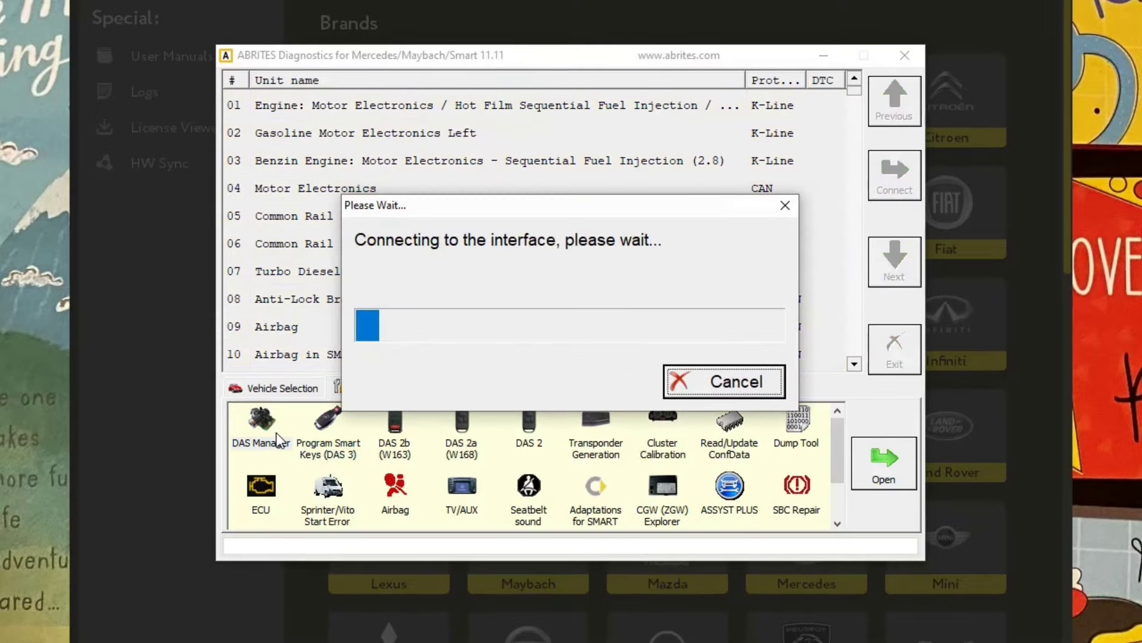
pyautogui.click(540, 373)
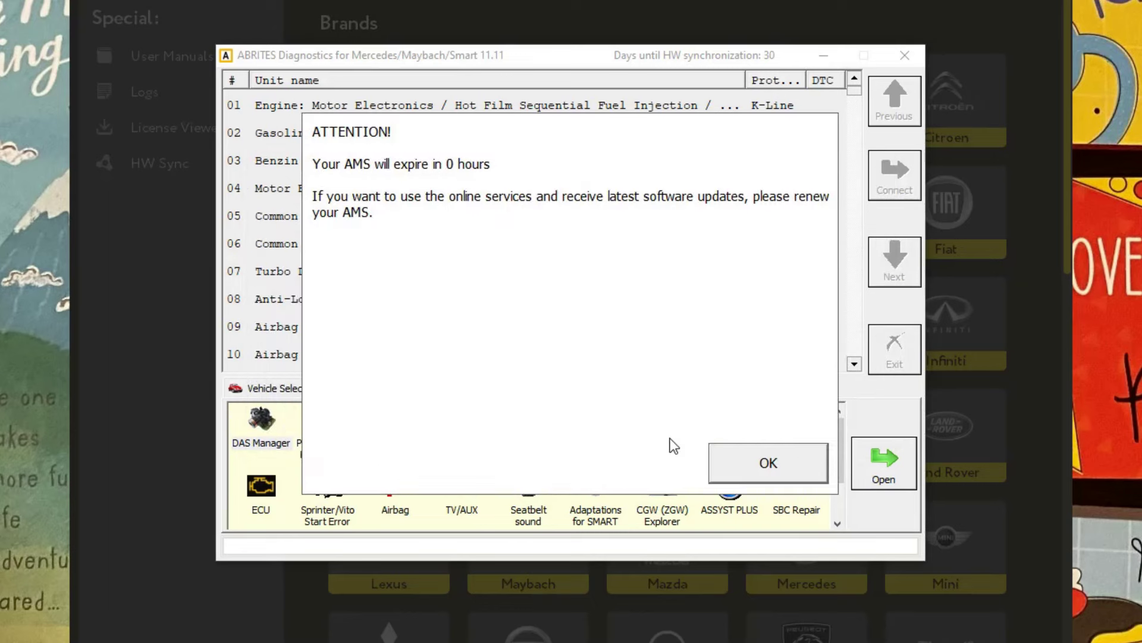
pyautogui.click(767, 462)
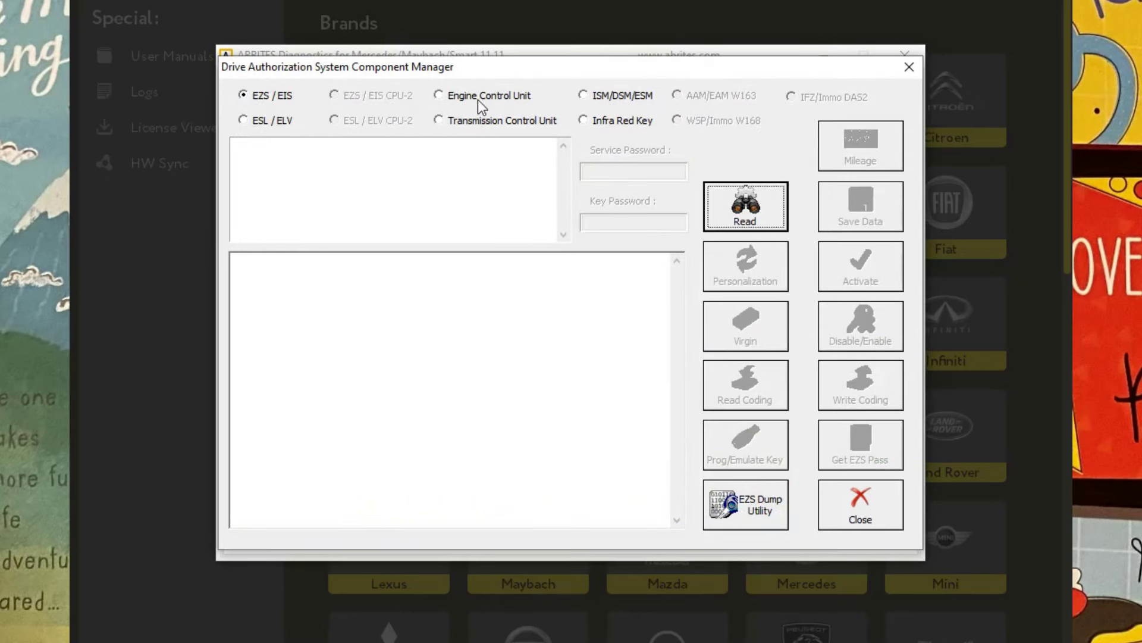
# - Read the engine control unit's FBS data and save it as fbs in a new ECM Original folder within a new customer folder under M272
pyautogui.click(478, 97)
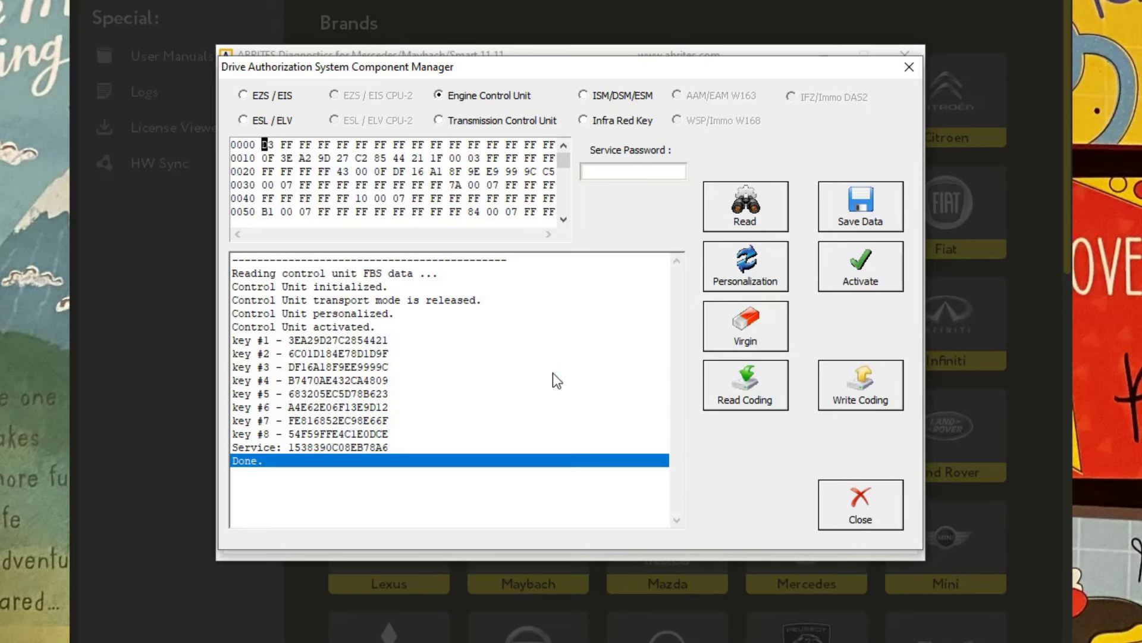
pyautogui.click(855, 222)
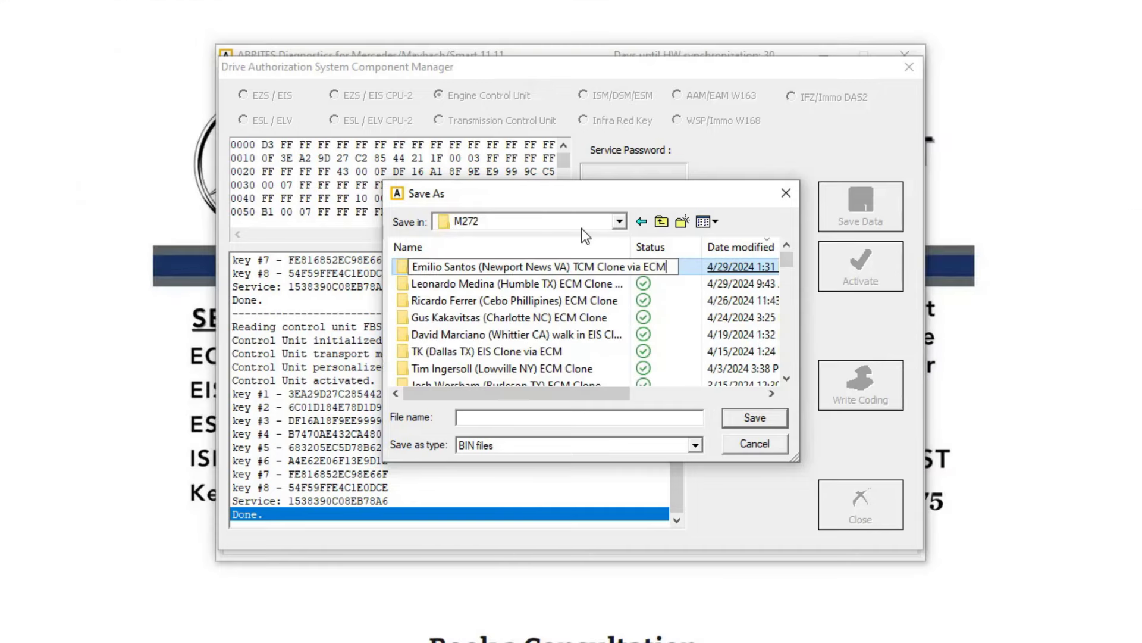
pyautogui.press('Return')
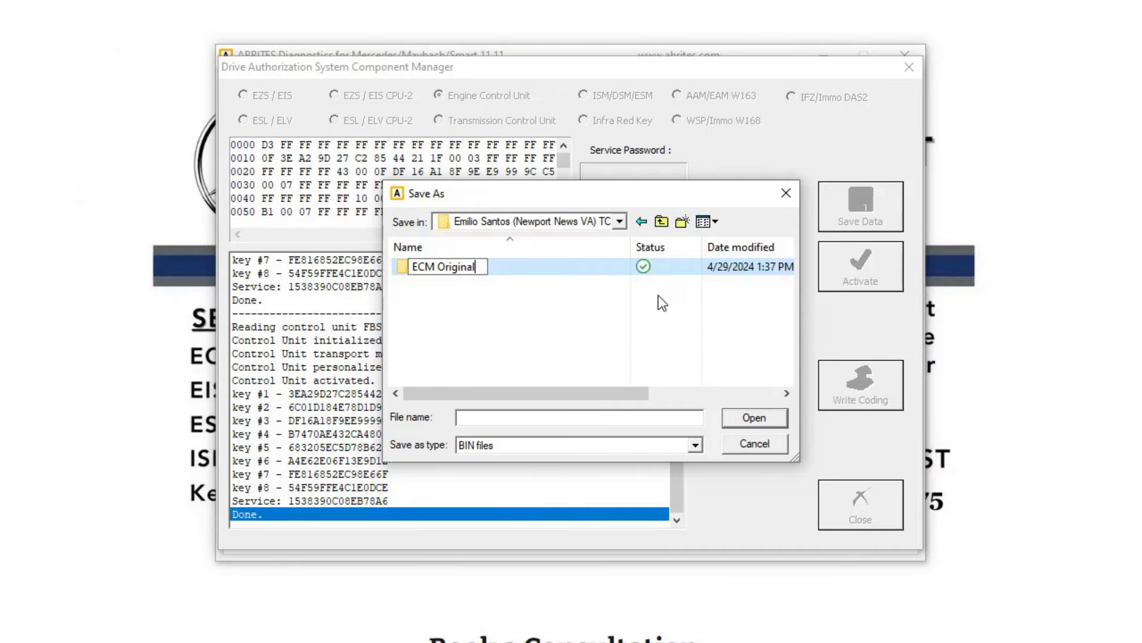
pyautogui.press('Return')
pyautogui.press('Return')
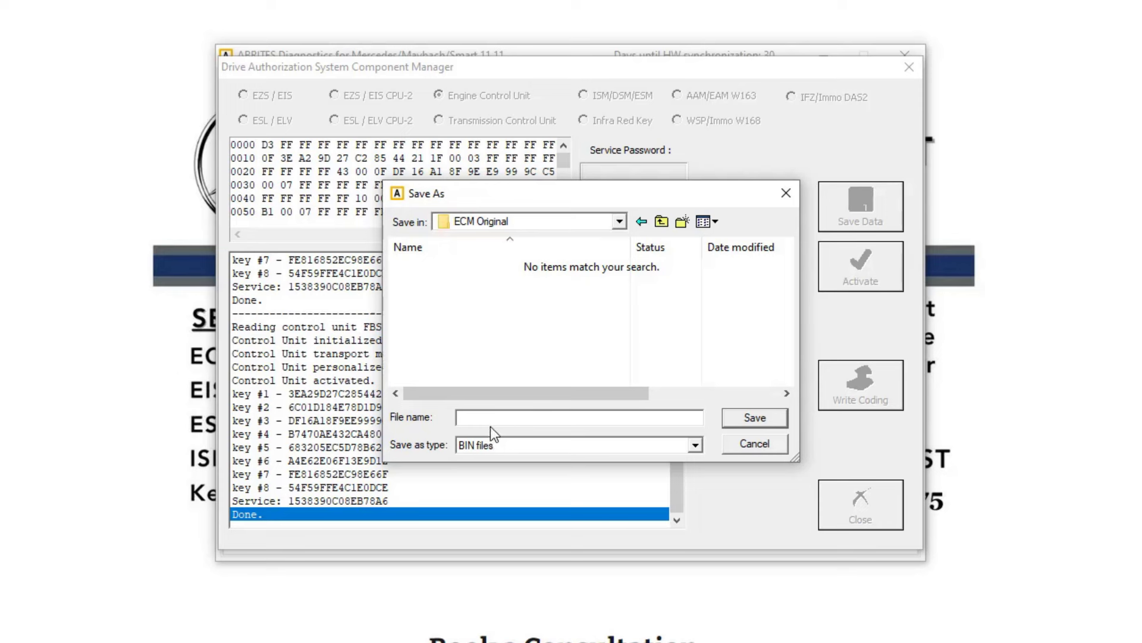
pyautogui.click(491, 421)
pyautogui.write('FBS')
pyautogui.press('Return')
# - Read the engine control unit's coding and save it as coding in the ECM Original folder
pyautogui.click(722, 402)
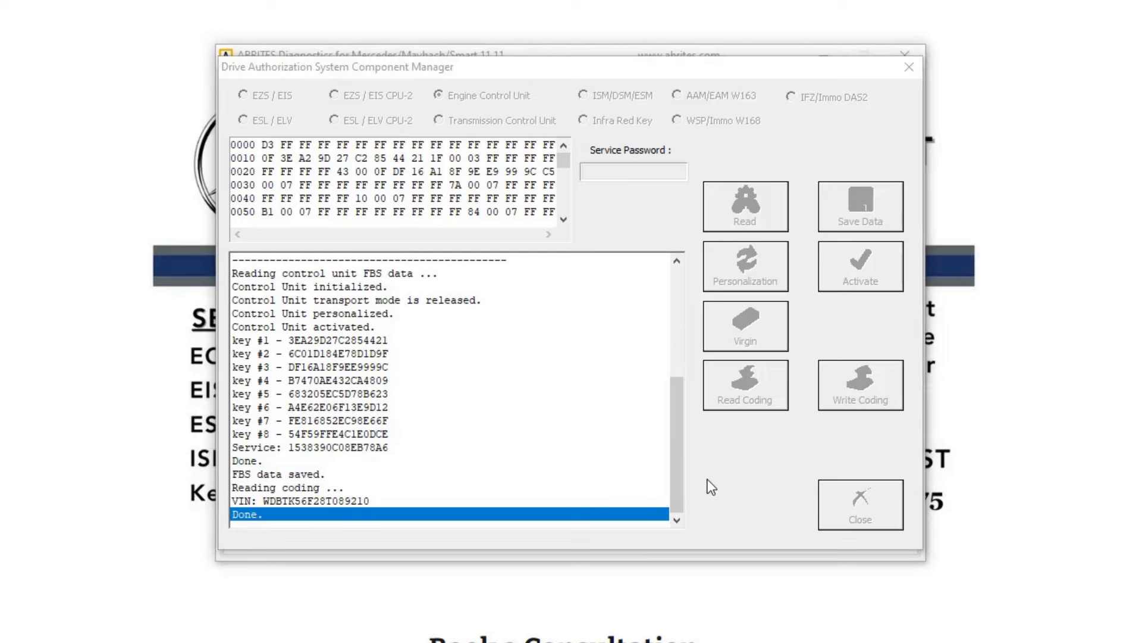
pyautogui.write('coding')
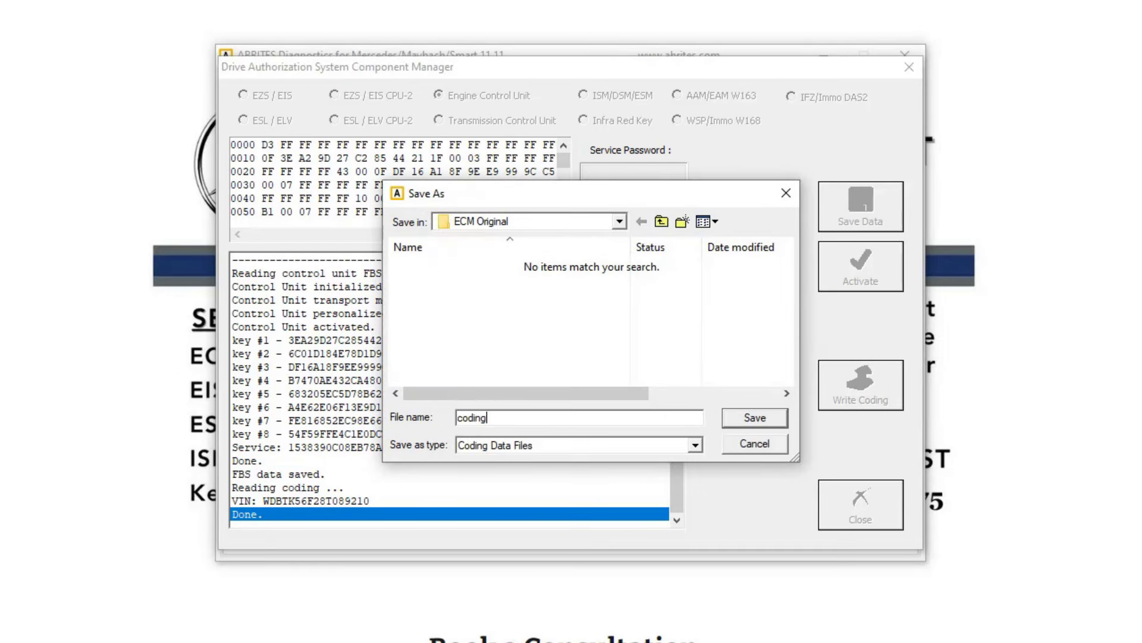
pyautogui.press('Return')
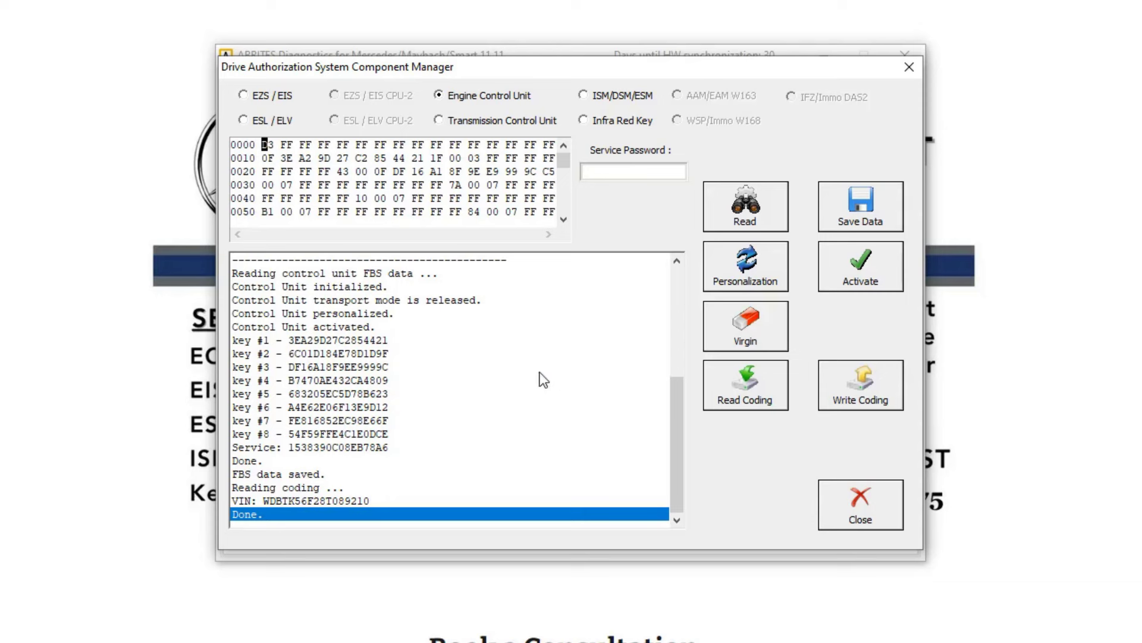
# - Read the transmission control unit's FBS data and coding, saving them as fbs and coding in a new TCM Donor Original Data folder
pyautogui.click(438, 121)
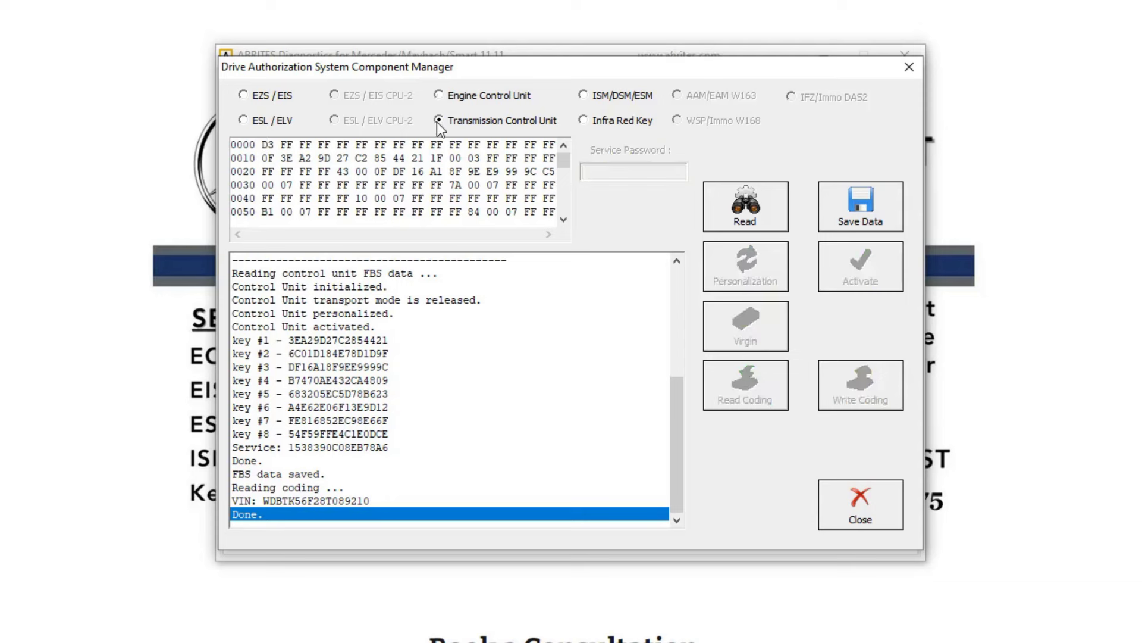
pyautogui.click(750, 221)
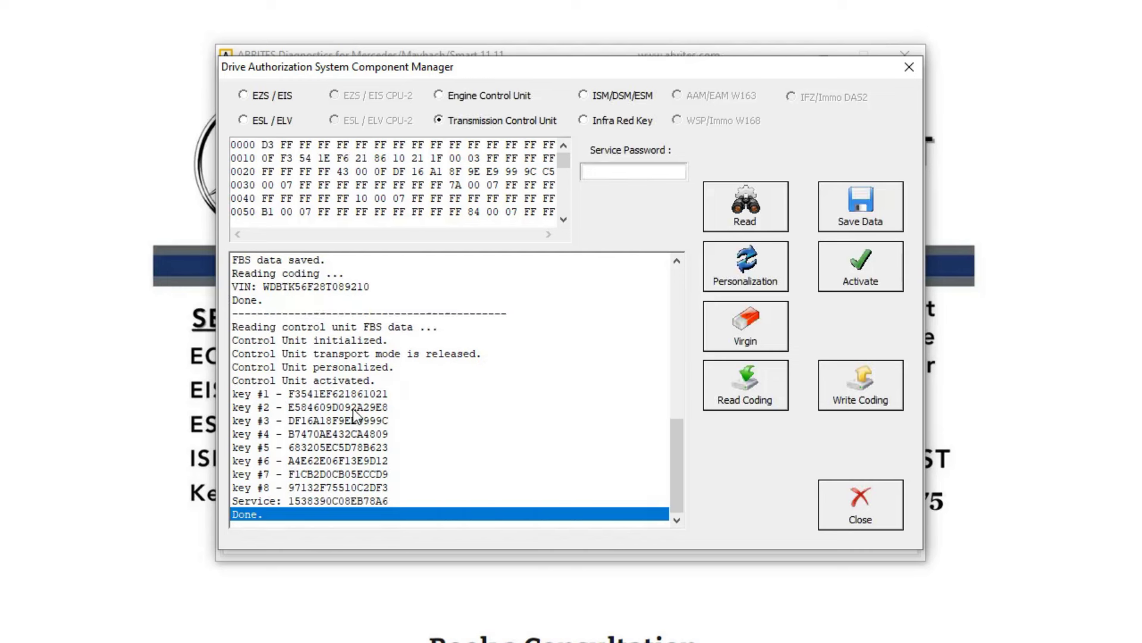
pyautogui.click(834, 209)
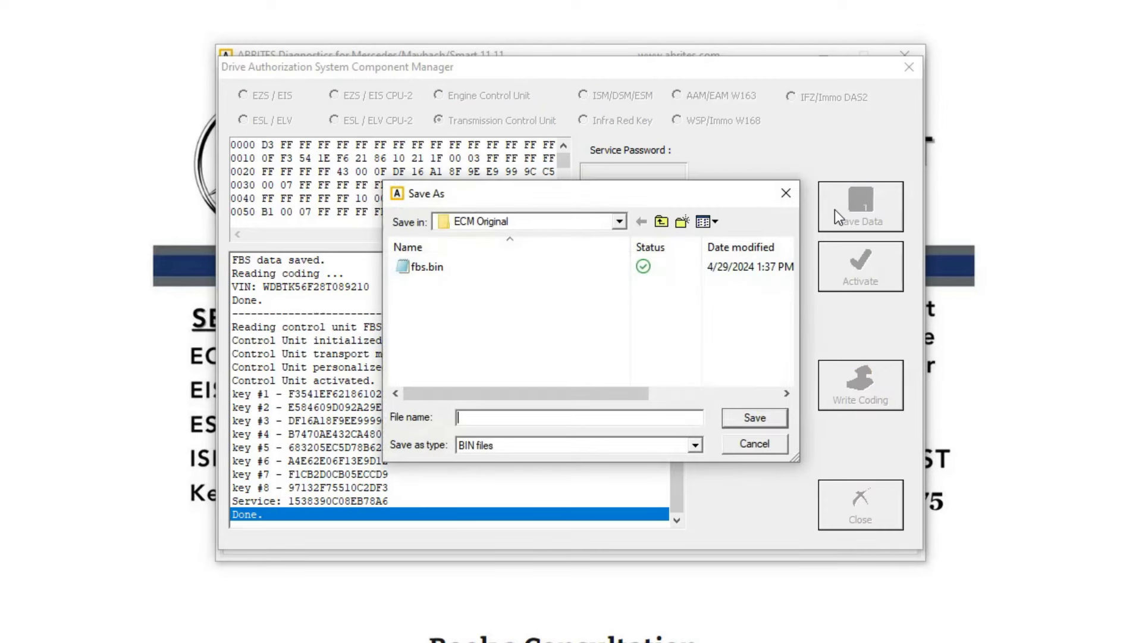
pyautogui.click(661, 222)
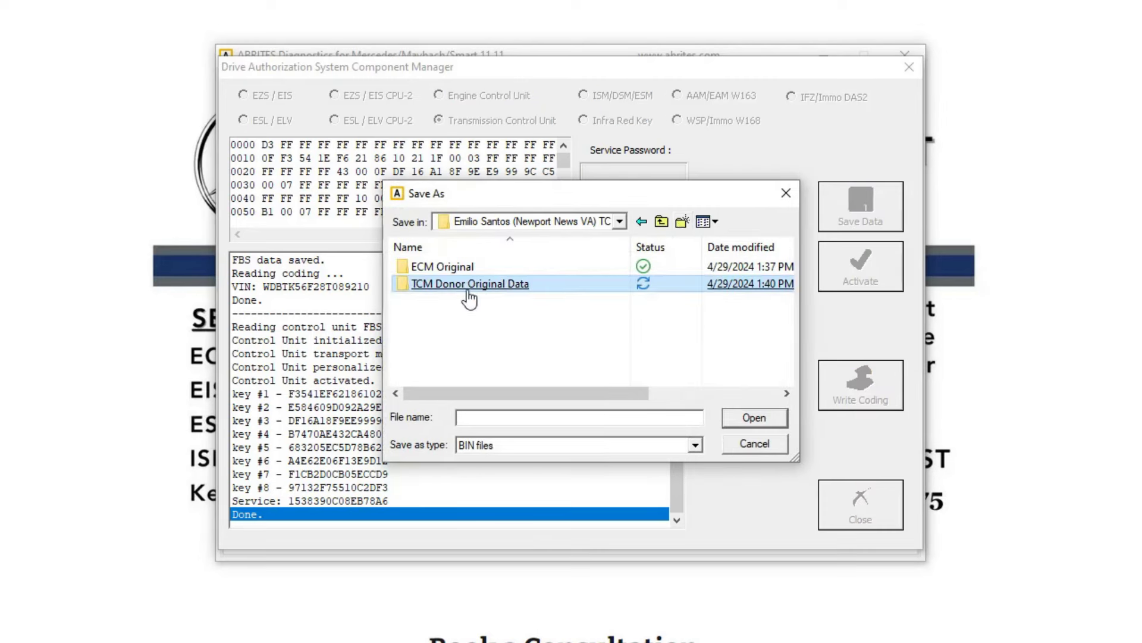
pyautogui.doubleClick(447, 285)
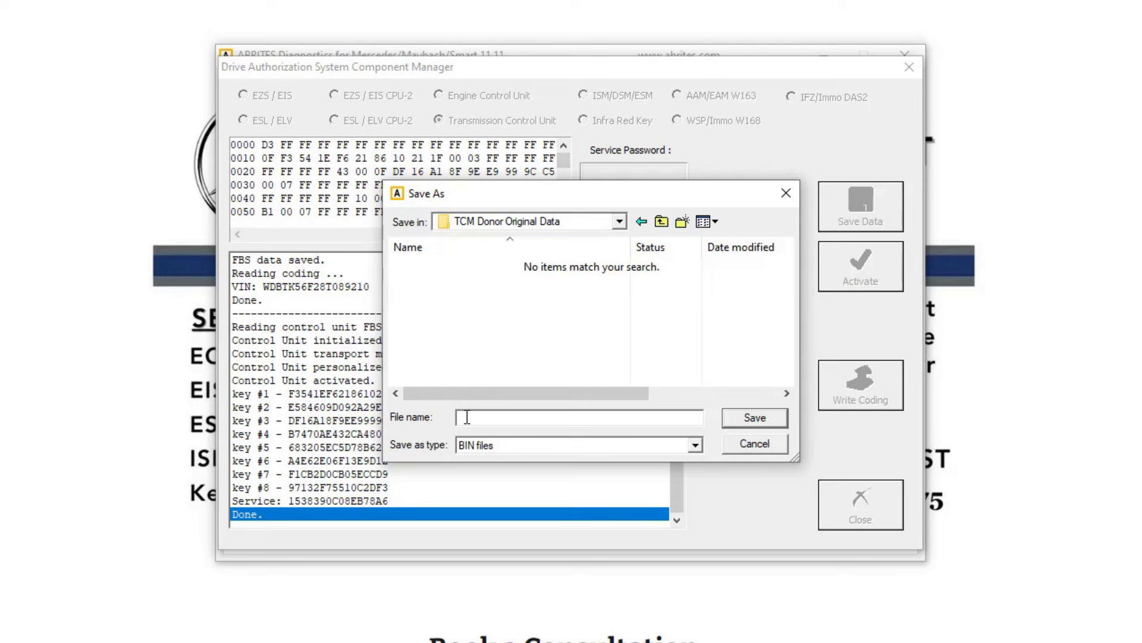
pyautogui.write('fbs')
pyautogui.click(752, 418)
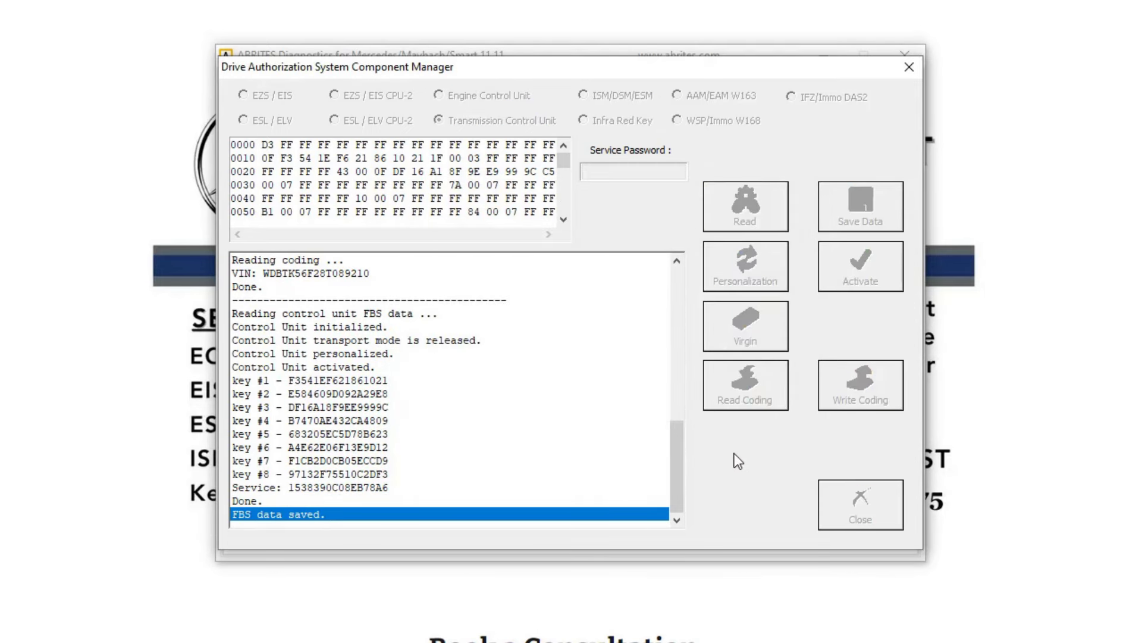
pyautogui.write('coding')
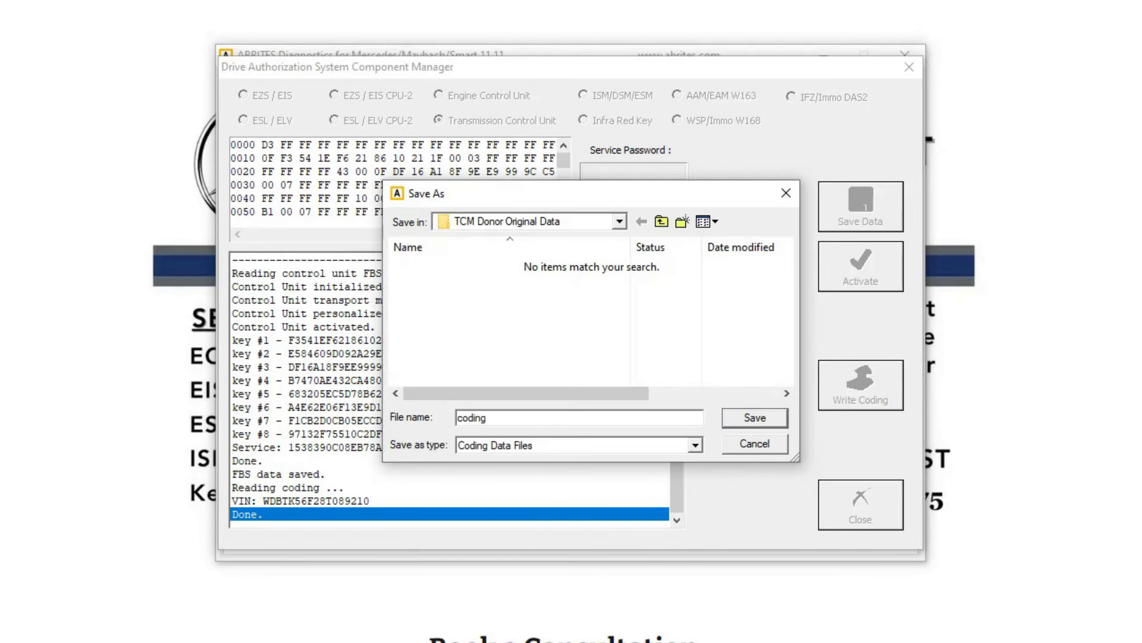
pyautogui.press('Return')
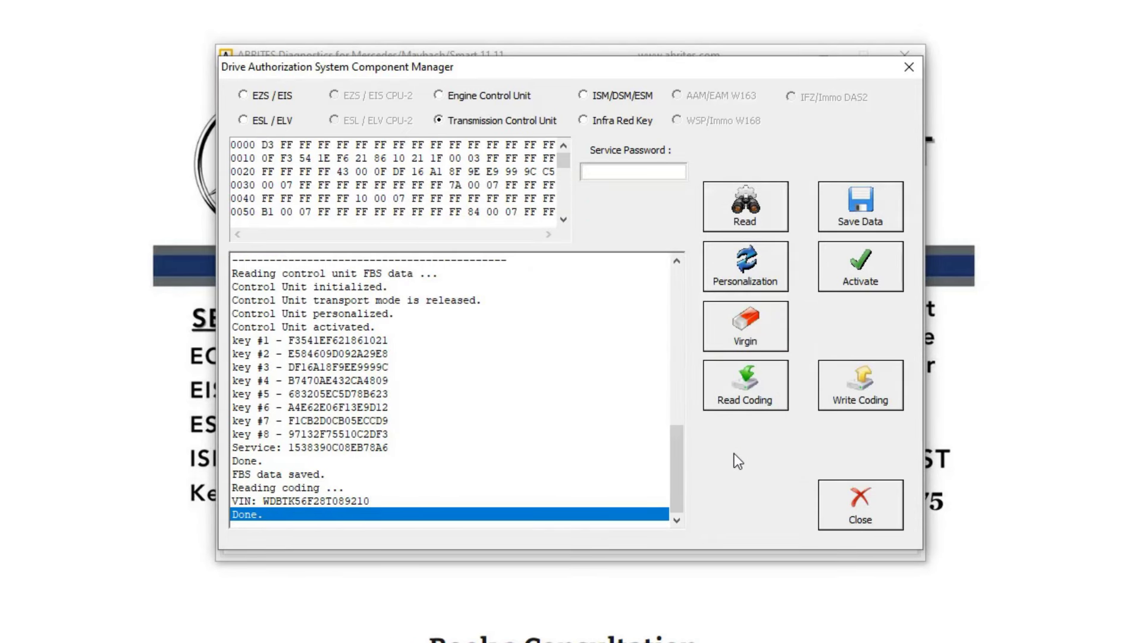
# - Reset the transmission control unit to virgin state and personalize it from the saved fbs.bin in the ECM Original folder
pyautogui.click(754, 330)
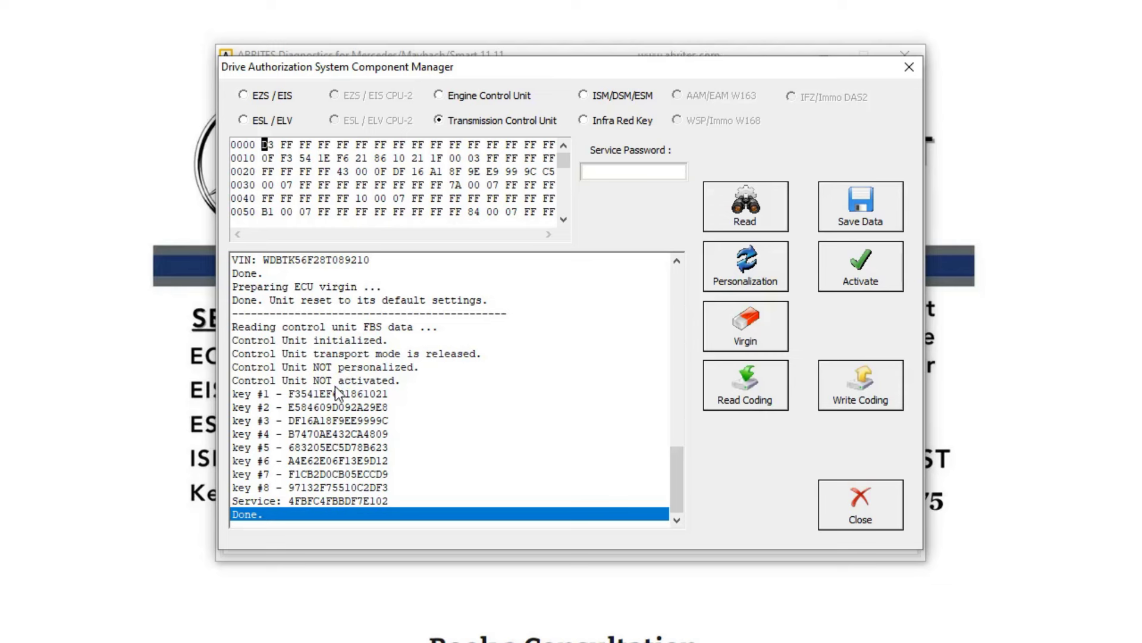
pyautogui.click(748, 280)
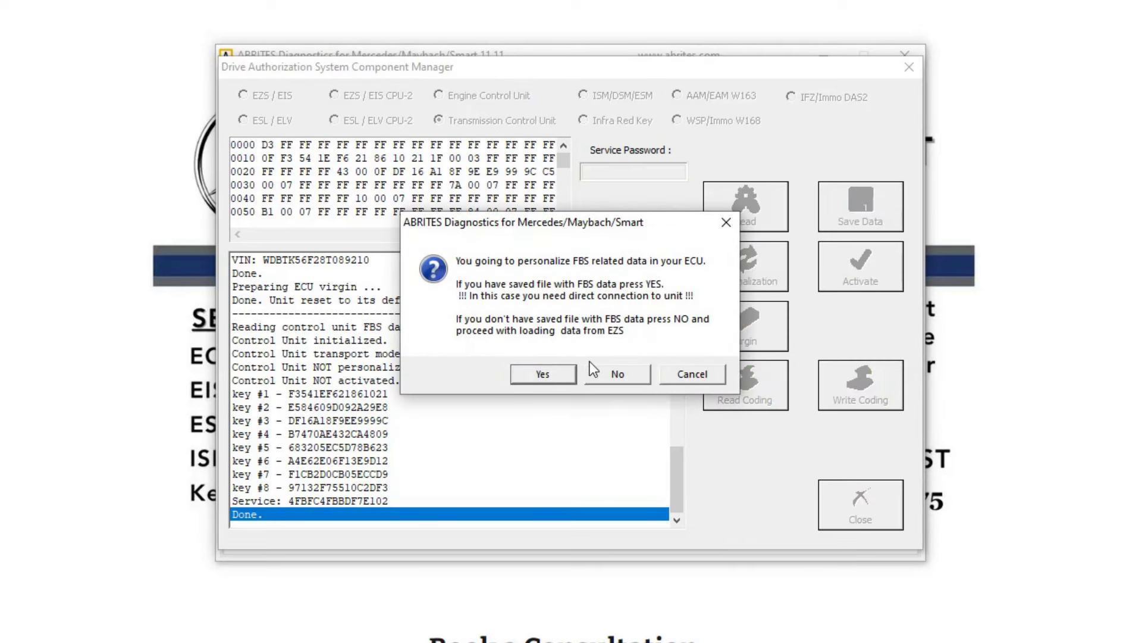
pyautogui.click(545, 375)
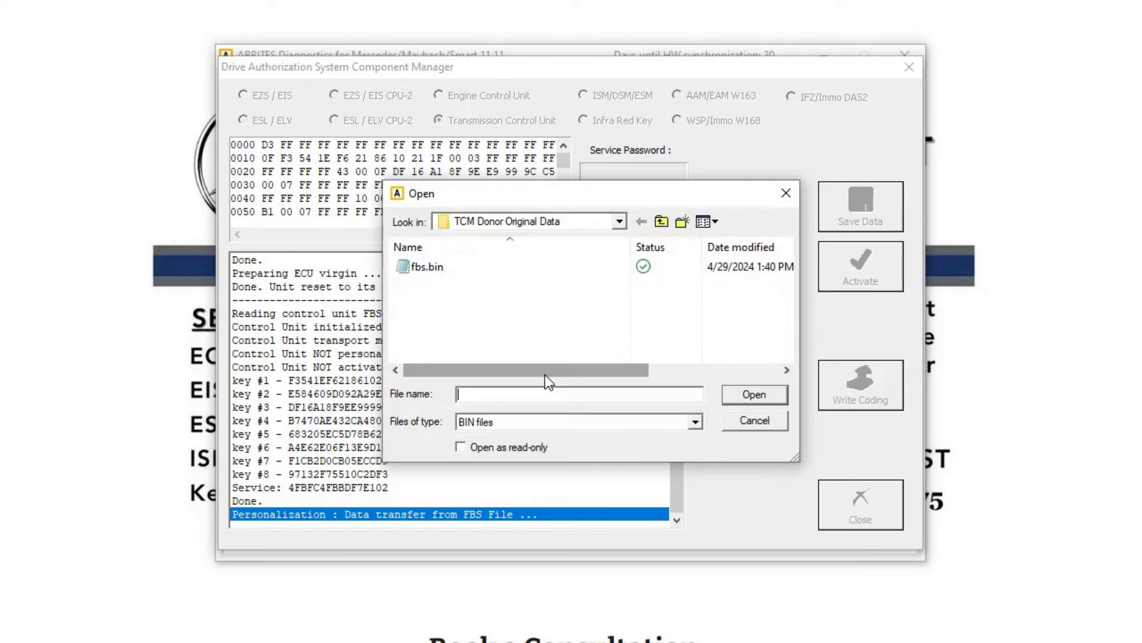
pyautogui.click(662, 221)
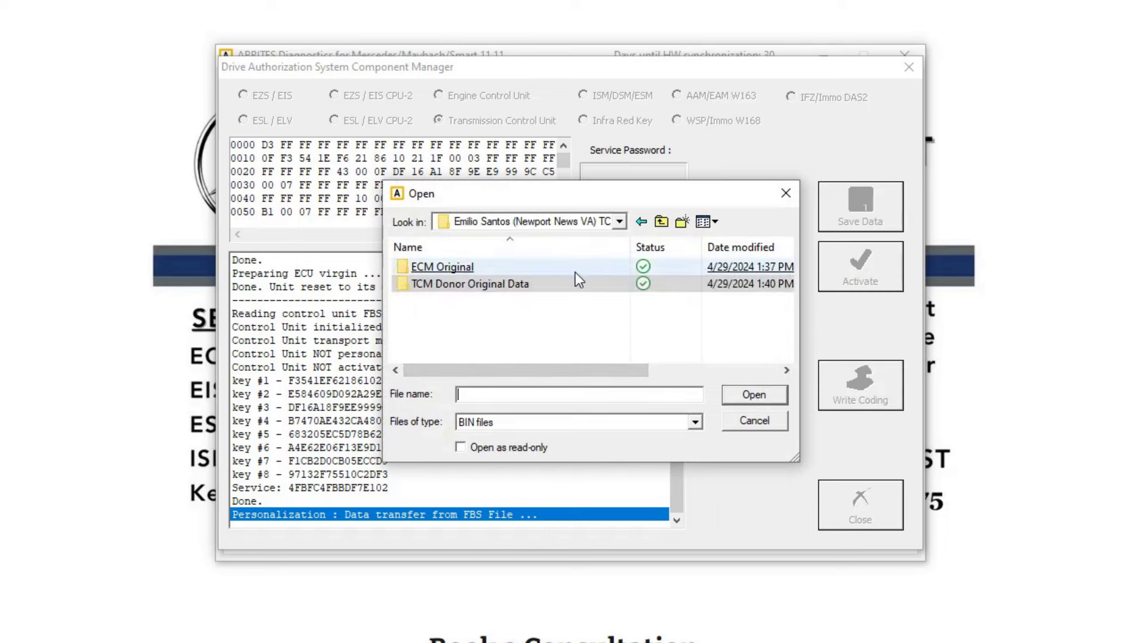
pyautogui.doubleClick(453, 268)
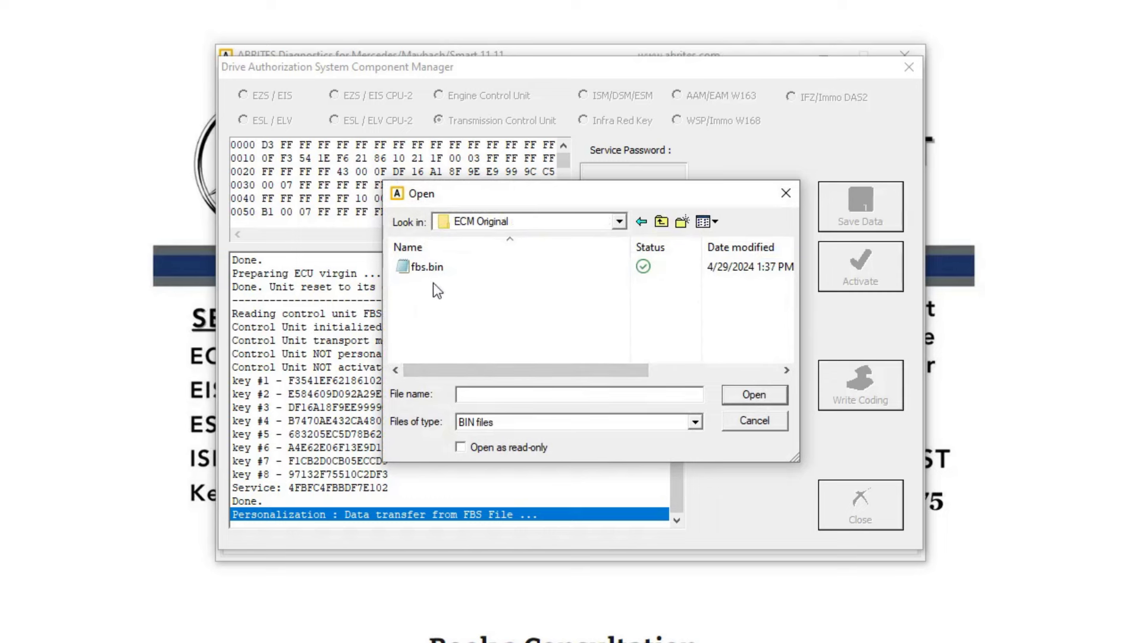
pyautogui.doubleClick(427, 267)
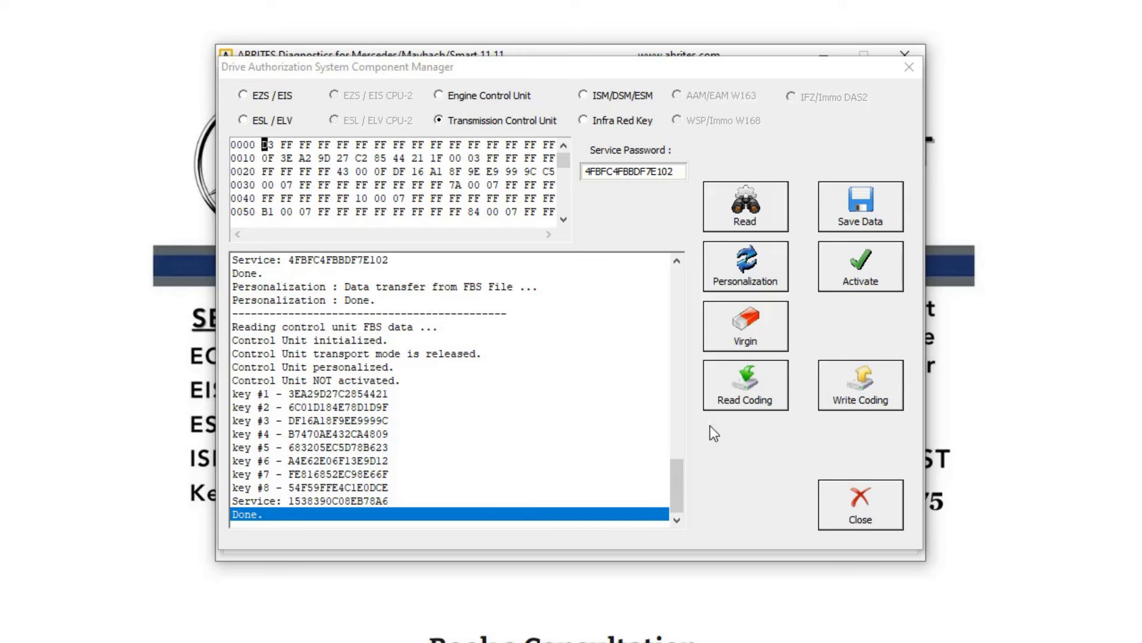
# - Program the transmission control unit with coding.acd from ECM Original and the prefilled VIN, and read the coding back without saving it
pyautogui.click(848, 395)
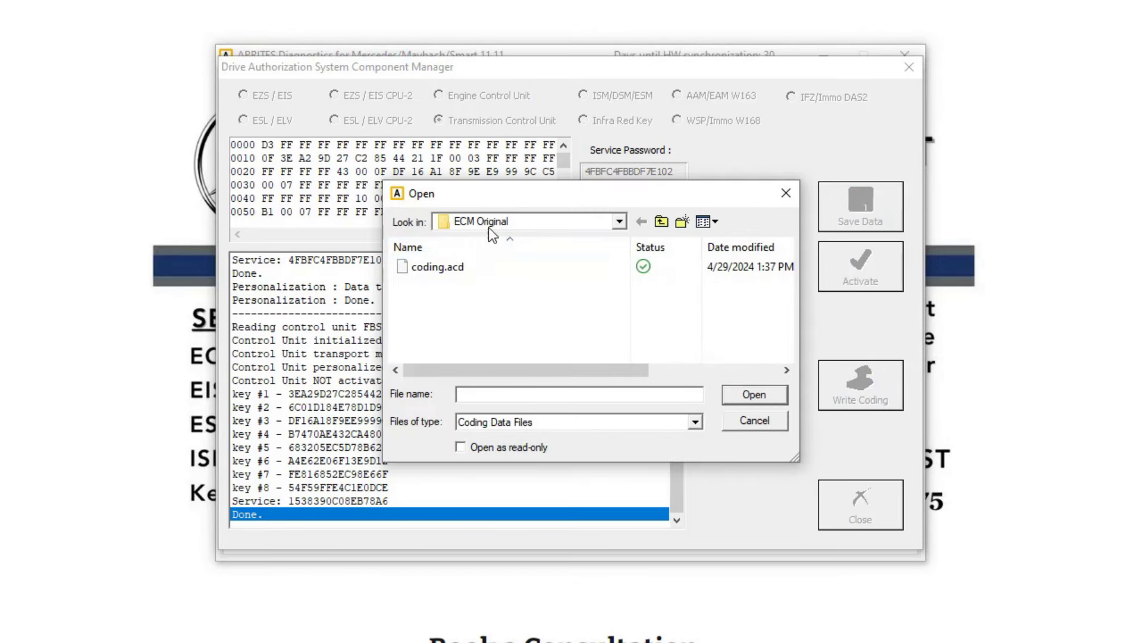
pyautogui.doubleClick(432, 269)
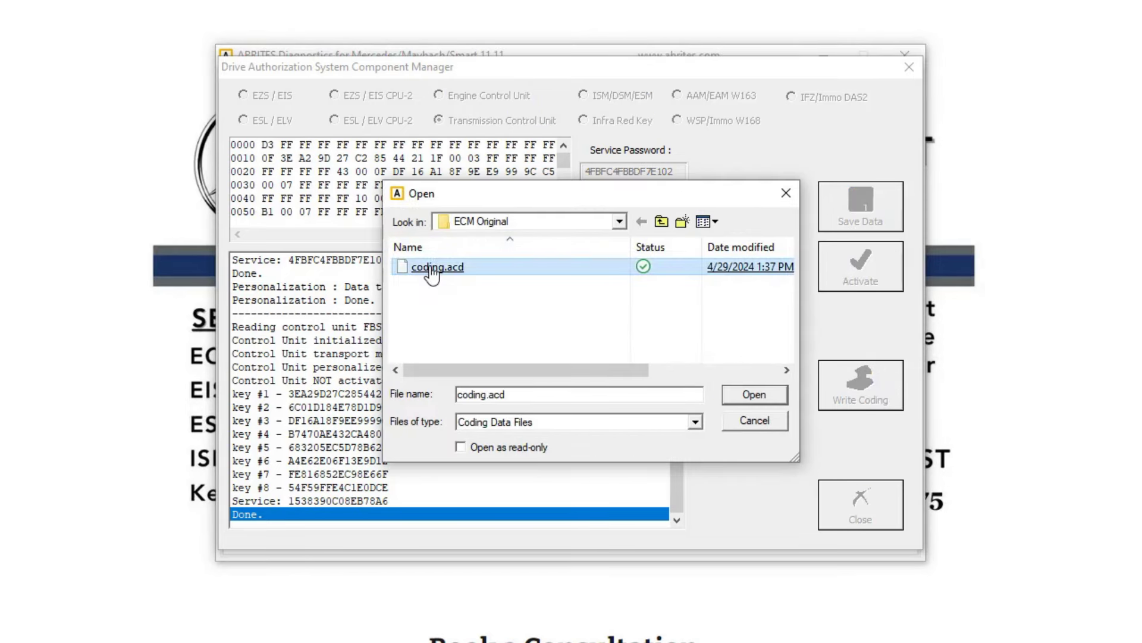
pyautogui.doubleClick(512, 297)
pyautogui.rightClick(512, 301)
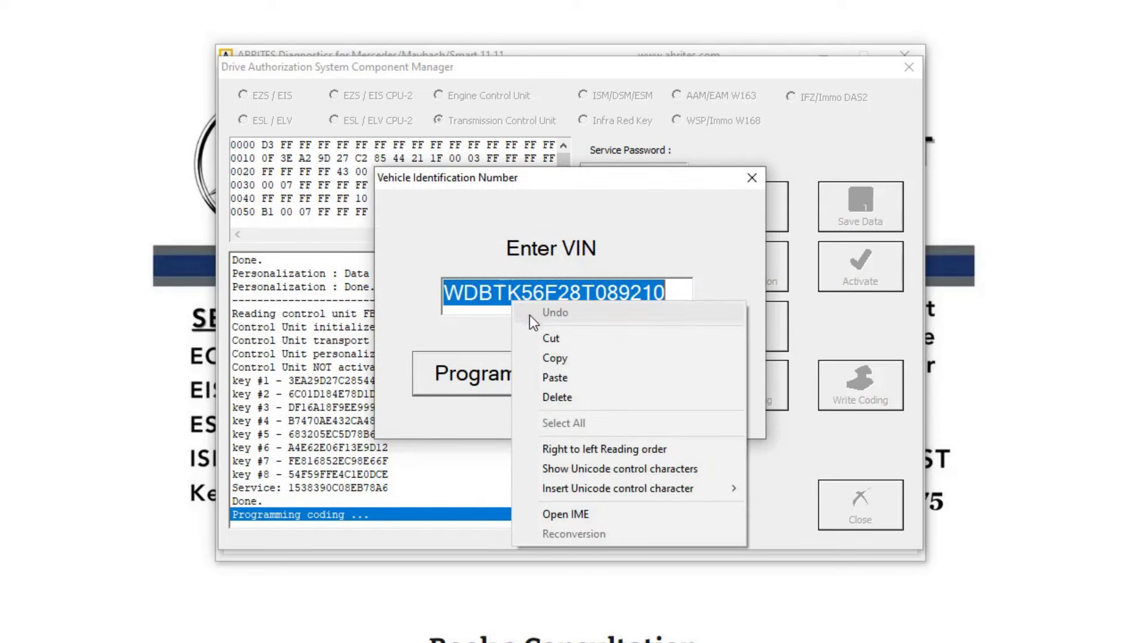
pyautogui.click(549, 357)
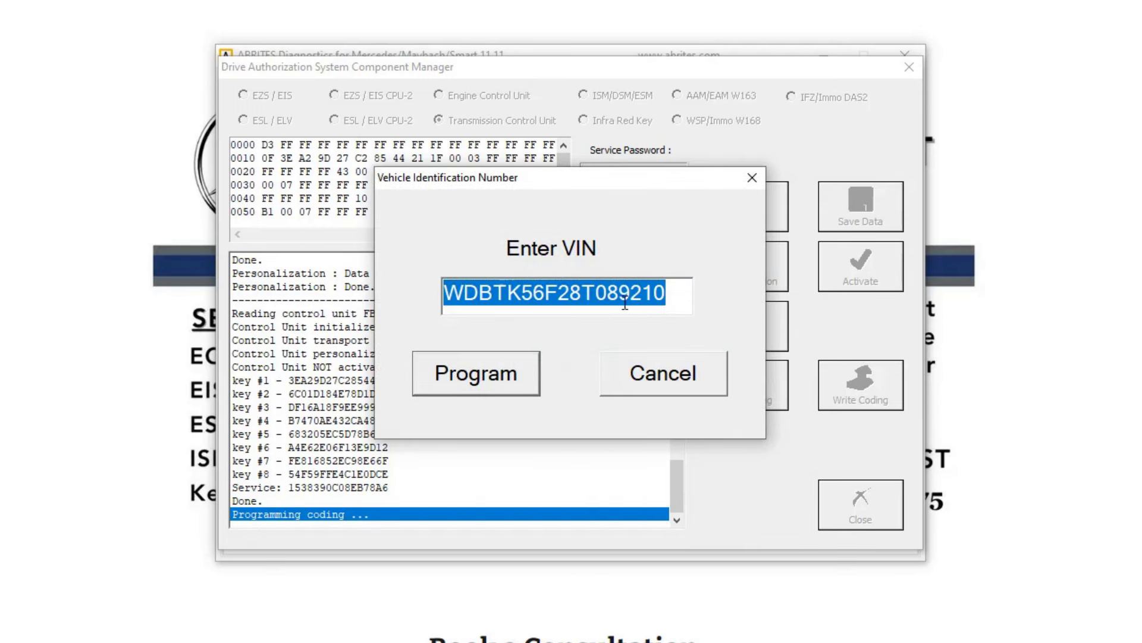
pyautogui.click(487, 373)
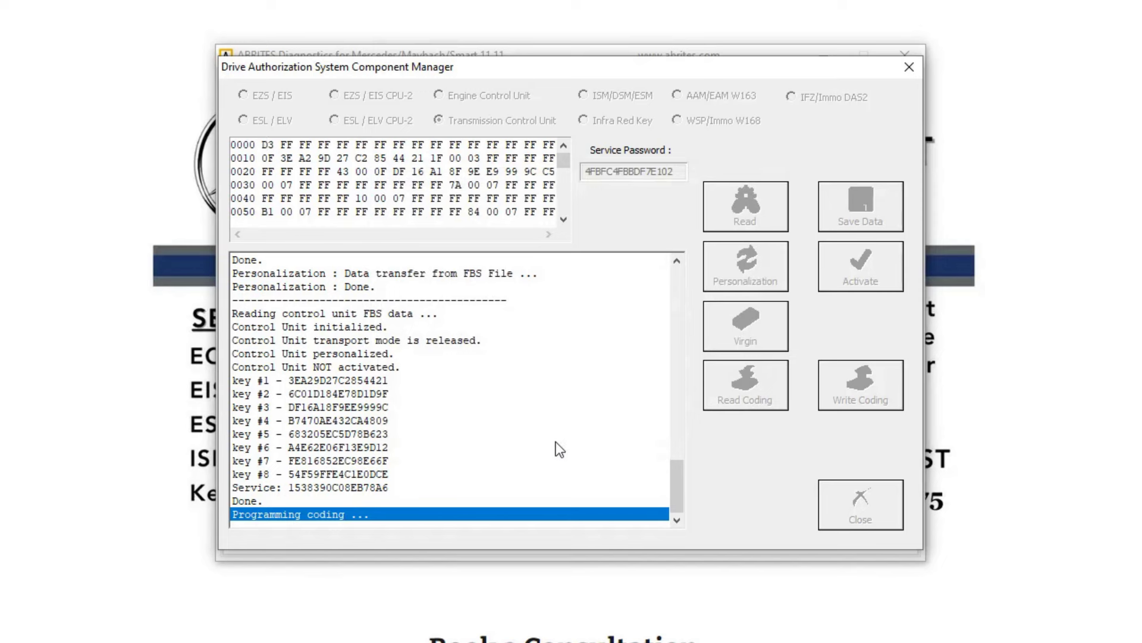
pyautogui.click(724, 402)
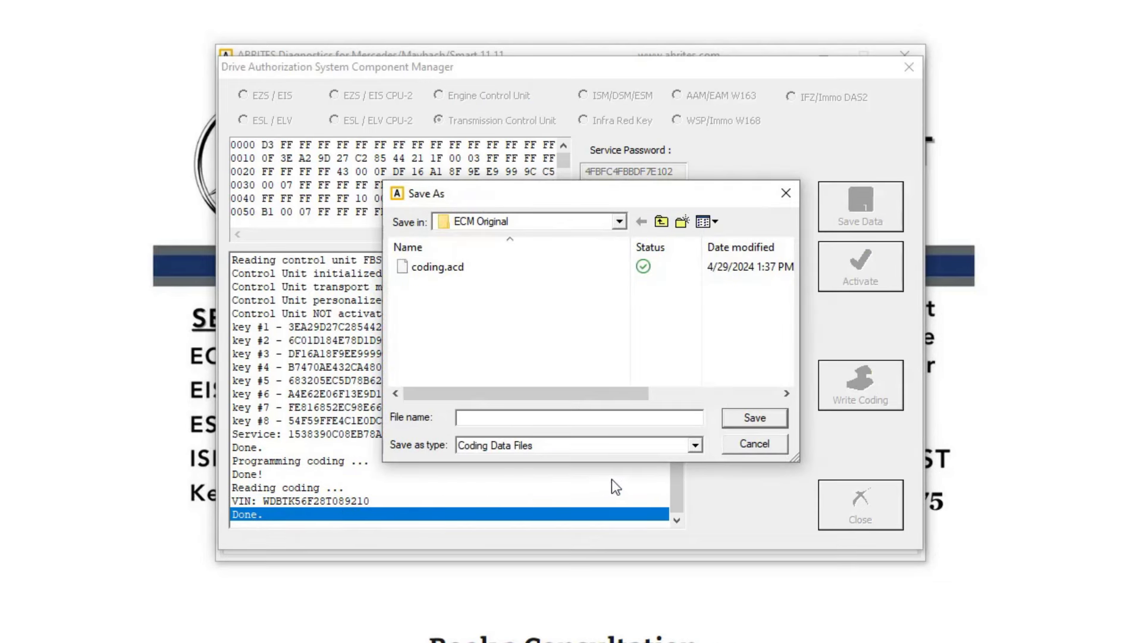
pyautogui.click(752, 445)
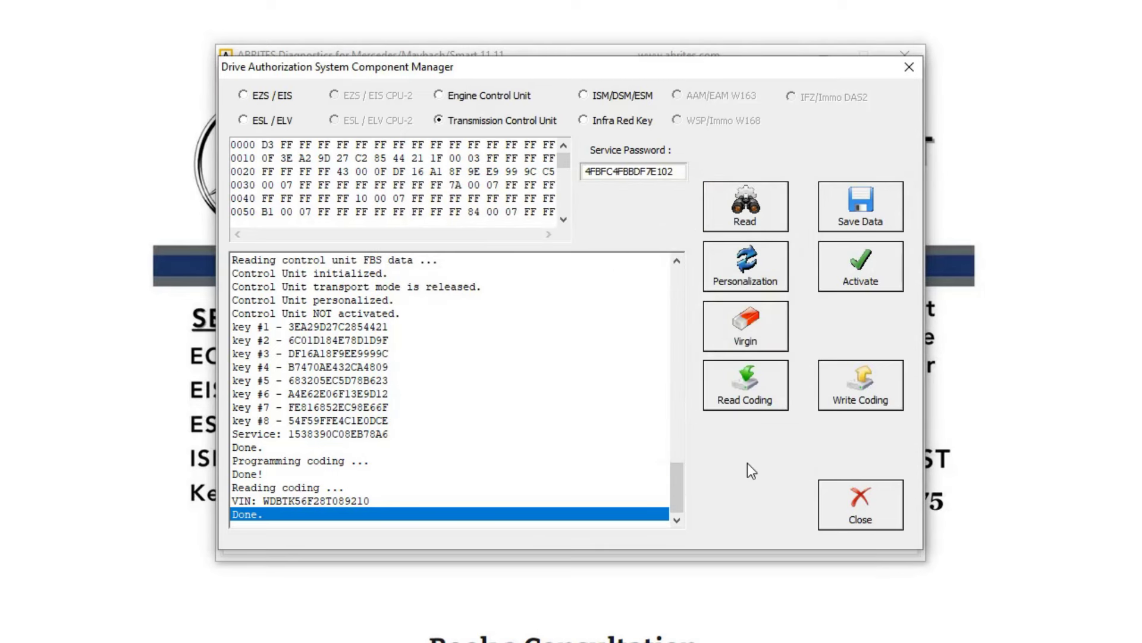
# - Activate the transmission control unit and read its FBS data again
pyautogui.click(852, 270)
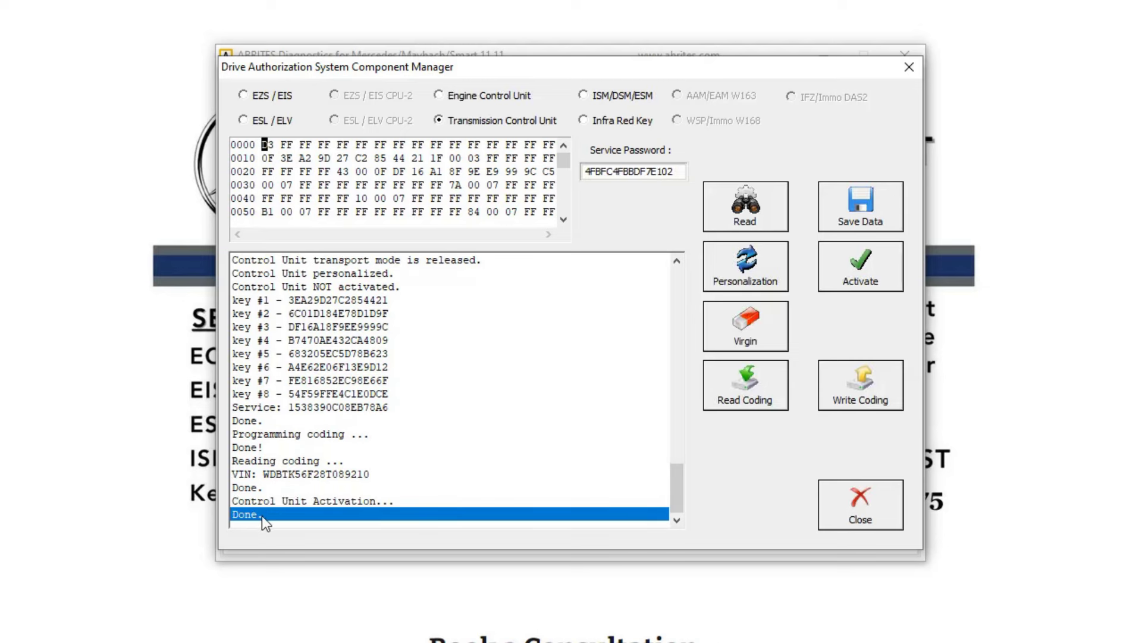
pyautogui.click(741, 224)
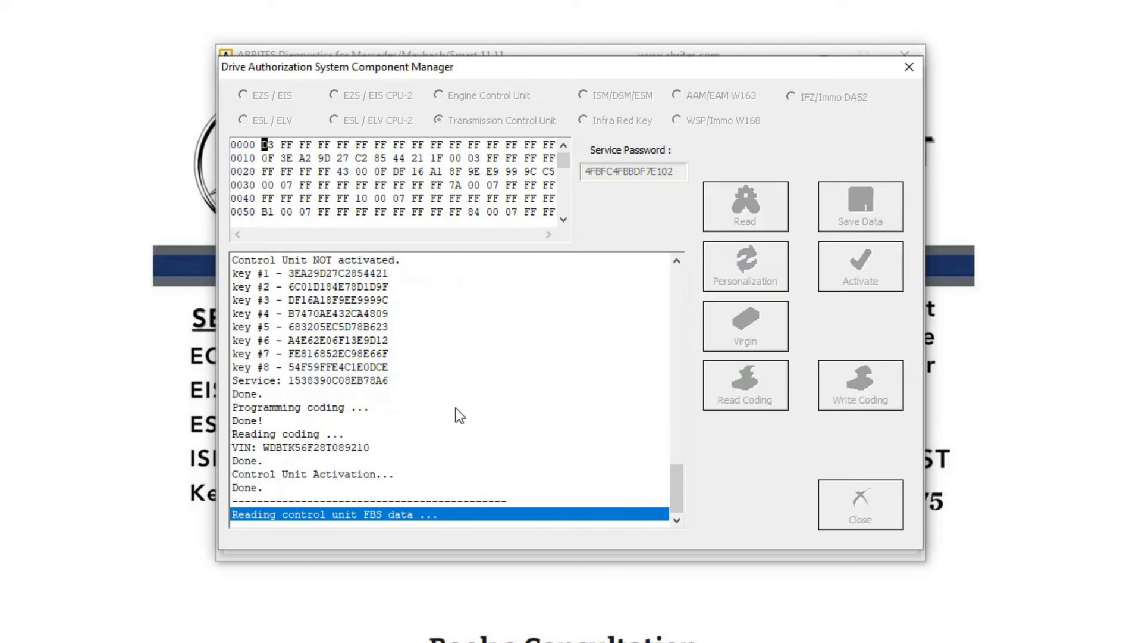